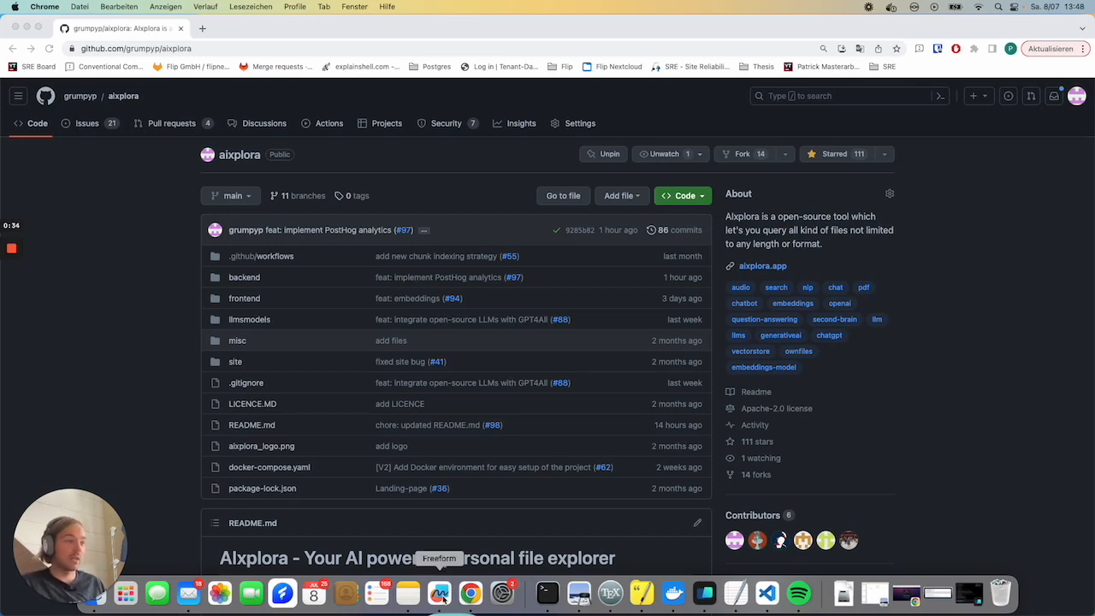
Switch to Freeform and look over the AIxplora board of feature notes
{"action": "left_click", "coordinate": [440, 593]}
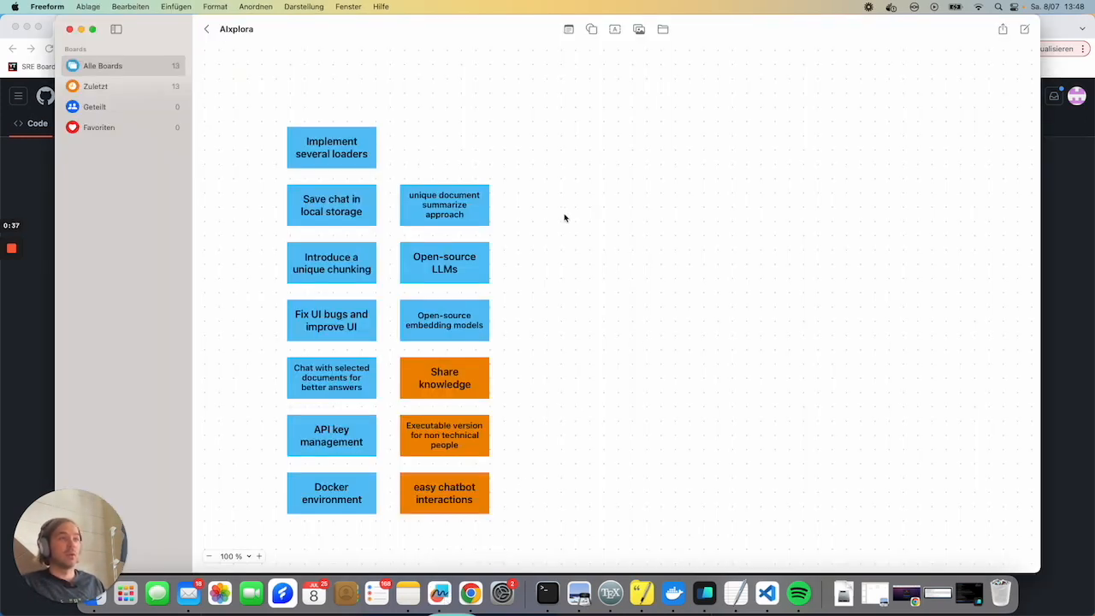
{"action": "scroll", "coordinate": [564, 219], "scroll_direction": "down", "scroll_amount": 1}
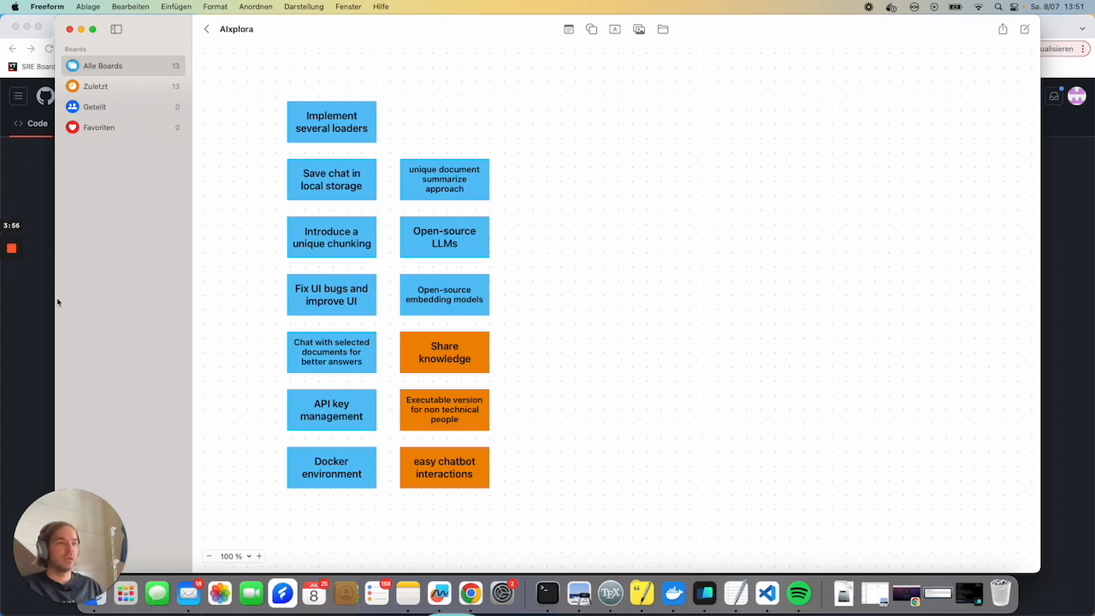
Switch to Terminal, list the aixplora folder's contents, and start the backend with python3 backend/main.py
{"action": "left_click", "coordinate": [548, 593]}
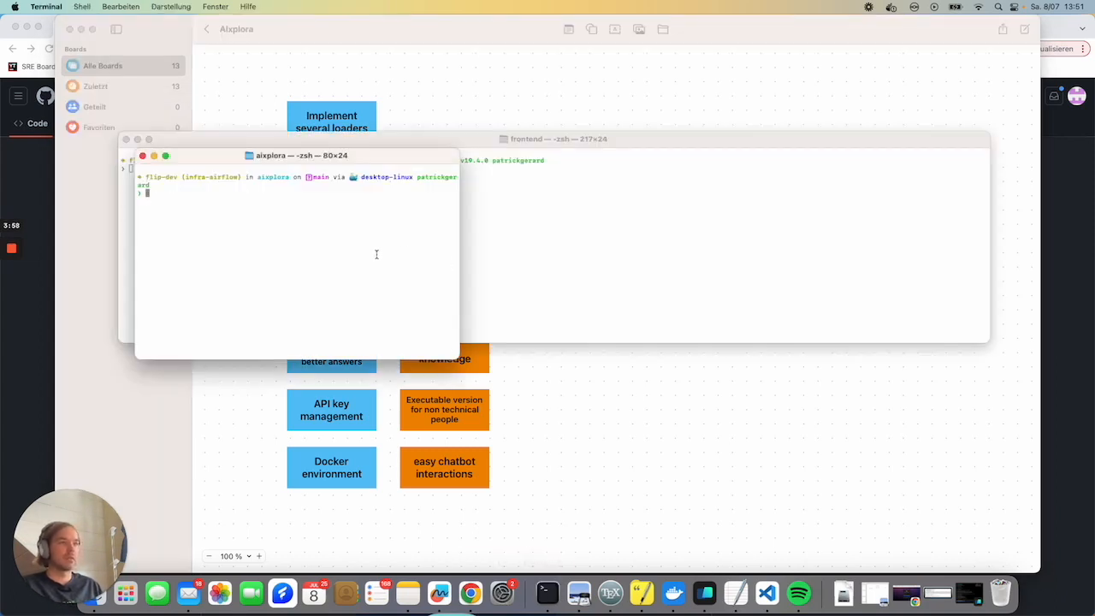
{"action": "type", "text": "ls"}
{"action": "key", "text": "Return"}
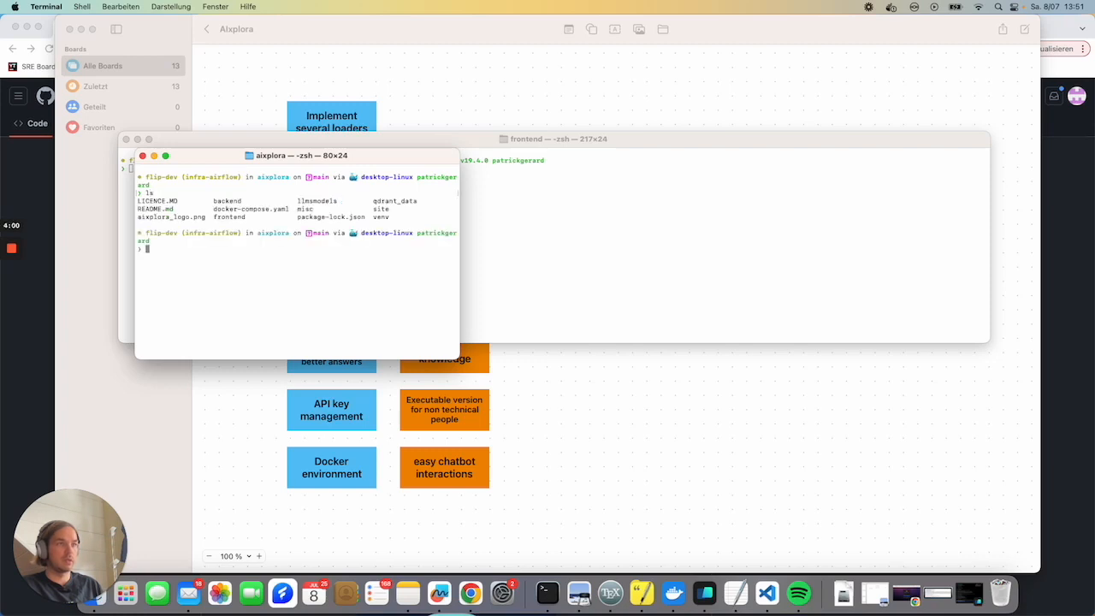
{"action": "type", "text": "python3 "}
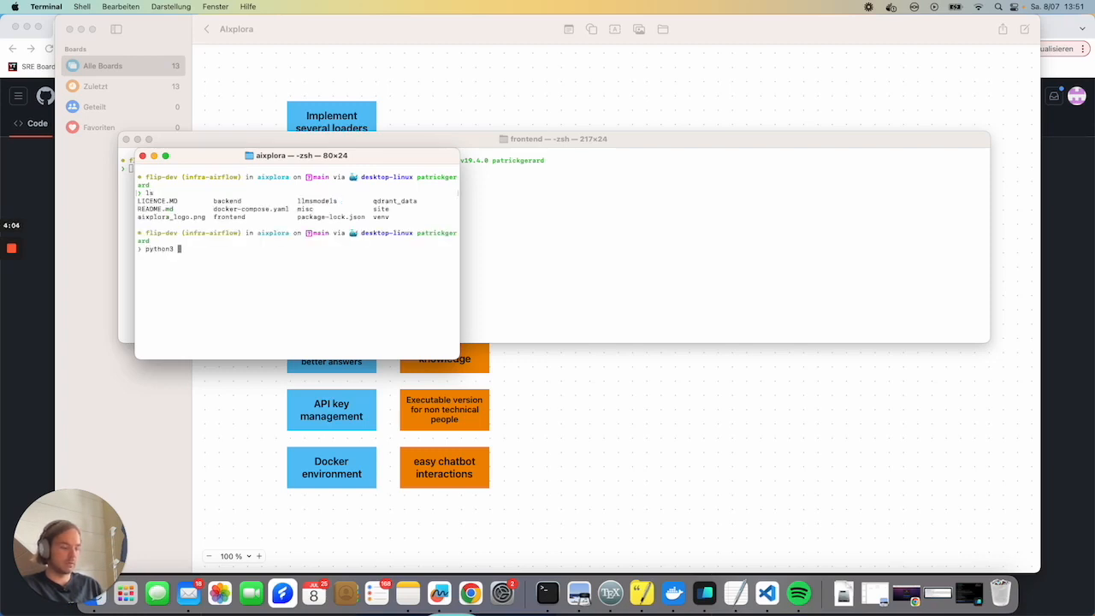
{"action": "type", "text": "backend/main.py"}
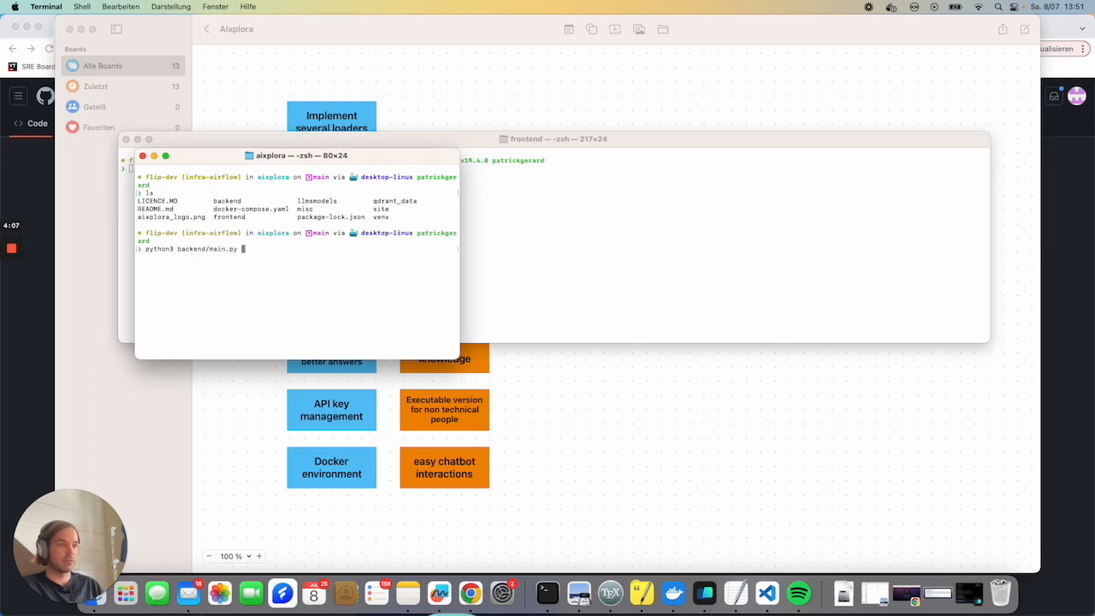
{"action": "key", "text": "Return"}
Start the frontend with npm start in the frontend folder's terminal window
{"action": "left_click", "coordinate": [502, 219]}
{"action": "type", "text": "npm s"}
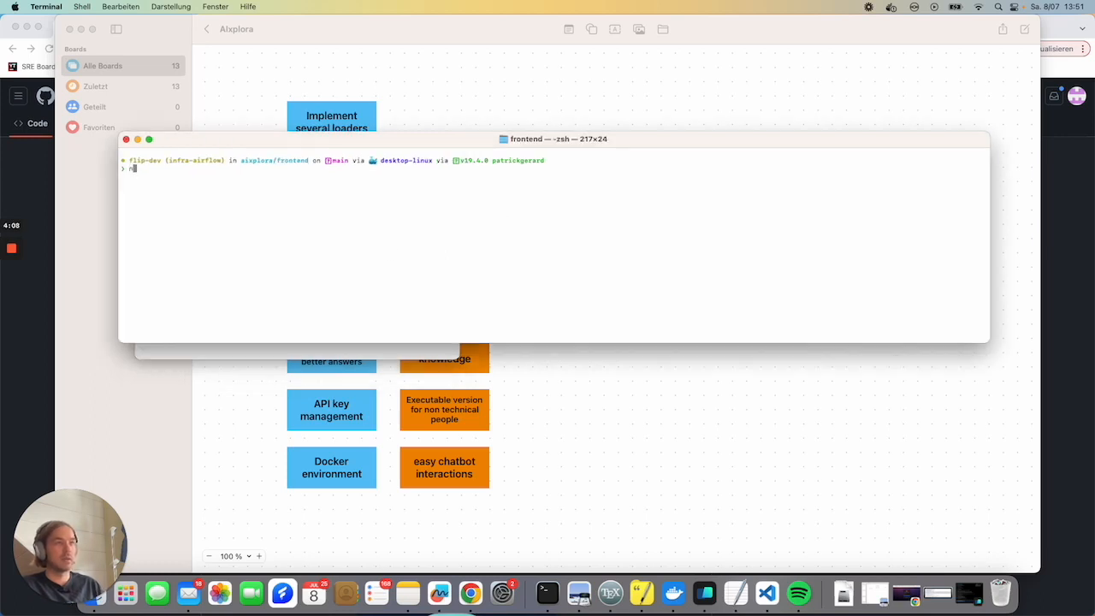
{"action": "type", "text": "tart"}
{"action": "key", "text": "Return"}
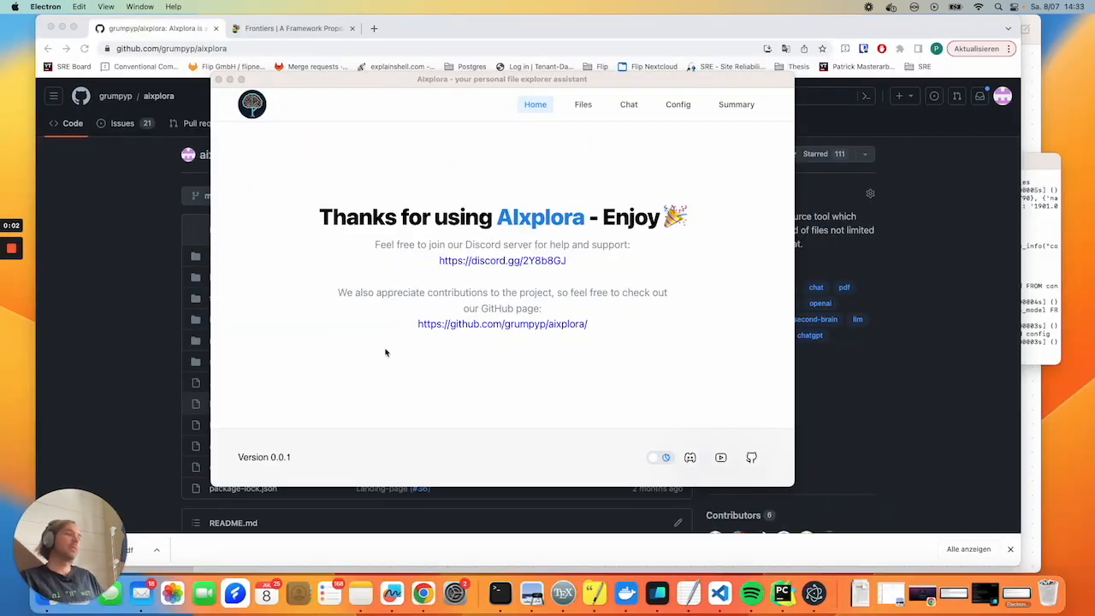
Try the dark theme in AIxplora and return to the light theme
{"action": "left_click", "coordinate": [665, 459]}
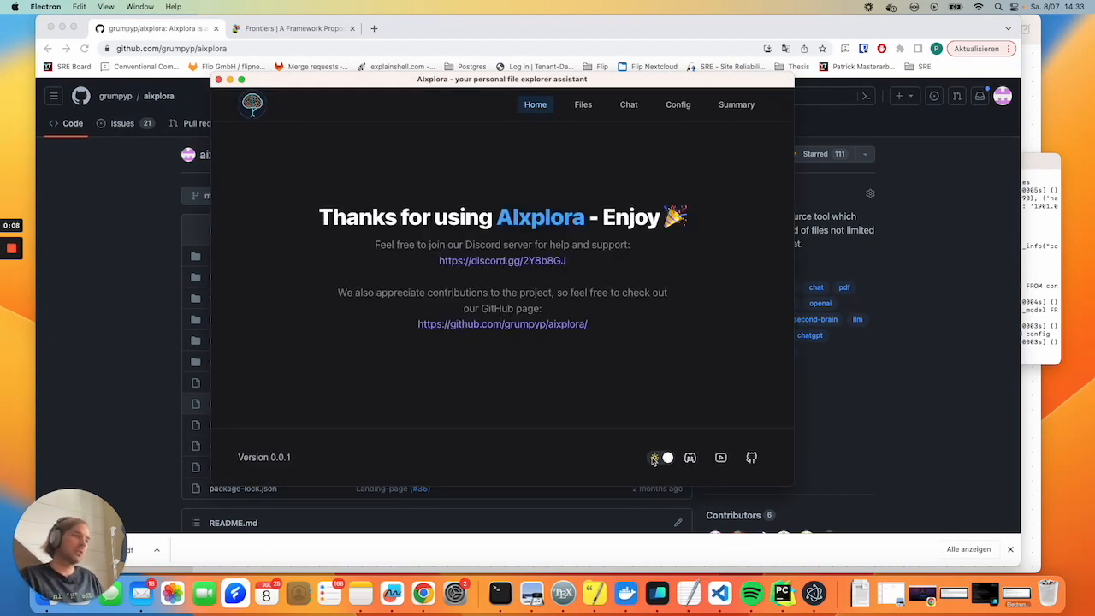
{"action": "left_click", "coordinate": [654, 459]}
Examine AIxplora's configuration options for the OpenAI API key, LLM model and database connection, leaving them as they are
{"action": "left_click", "coordinate": [679, 106]}
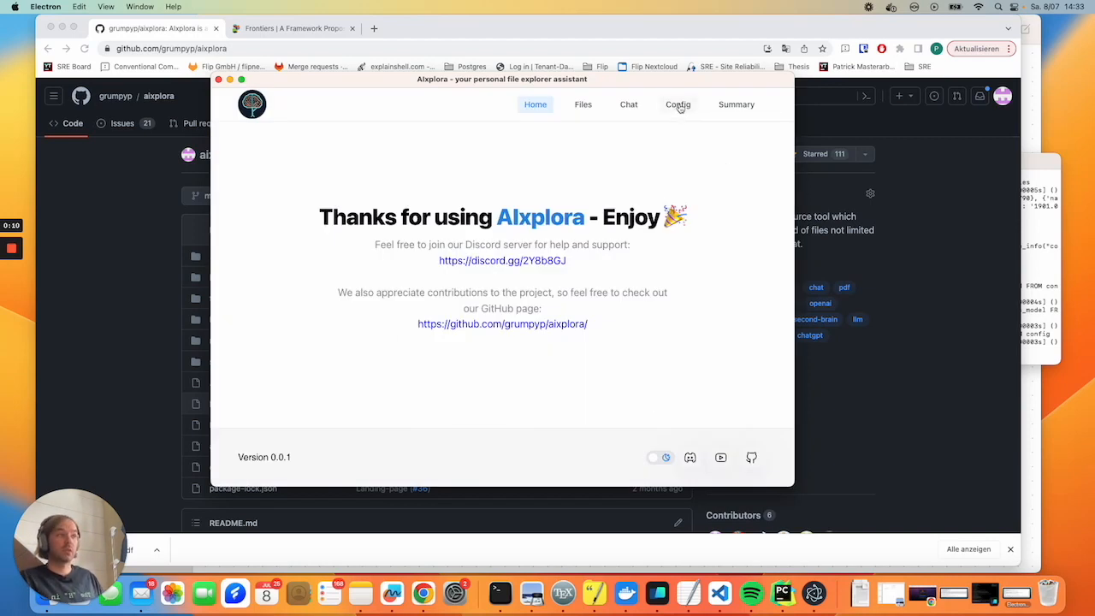
{"action": "left_click", "coordinate": [556, 240]}
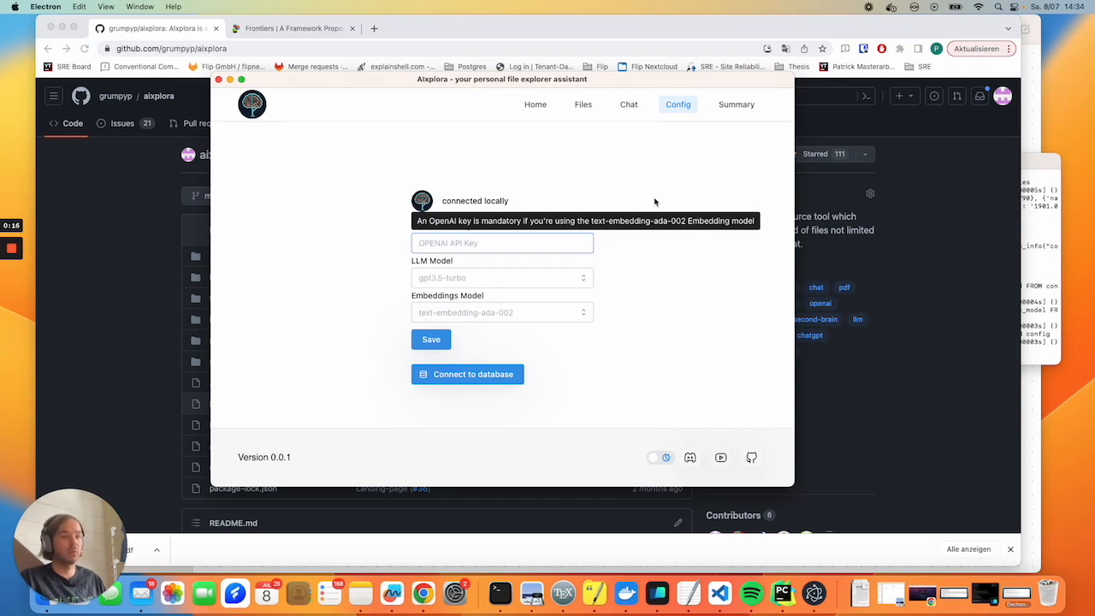
{"action": "left_click", "coordinate": [562, 281]}
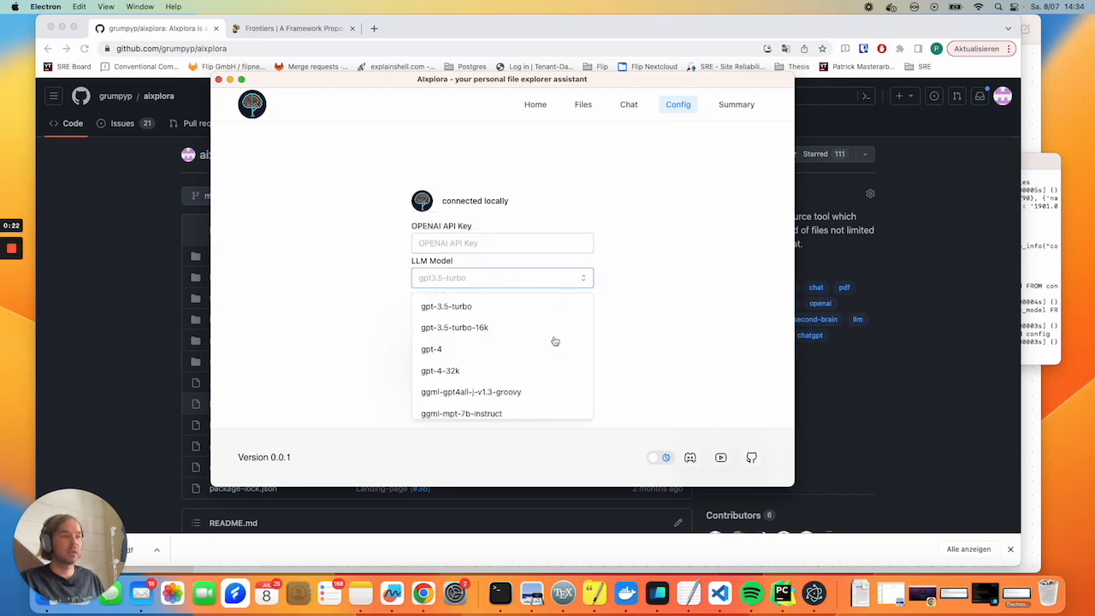
{"action": "left_click", "coordinate": [634, 325]}
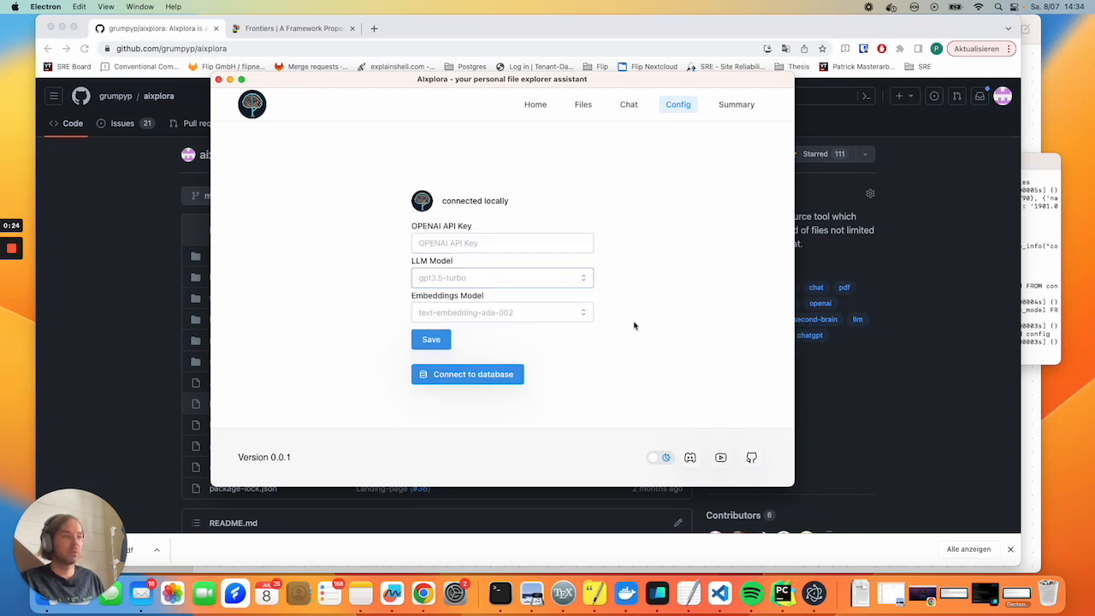
{"action": "left_click", "coordinate": [503, 381]}
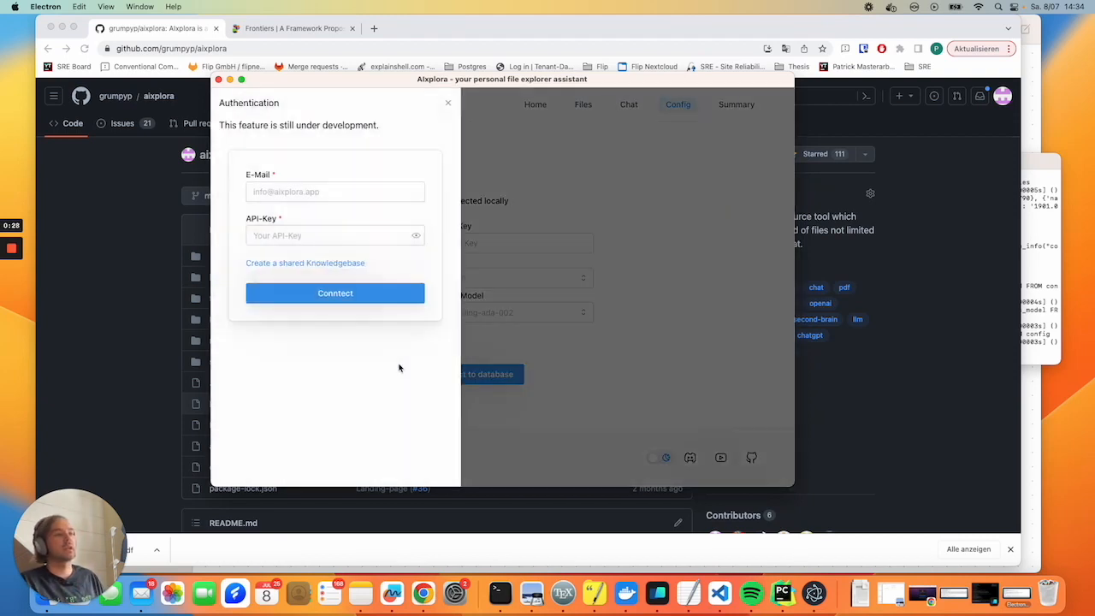
{"action": "left_click", "coordinate": [448, 103]}
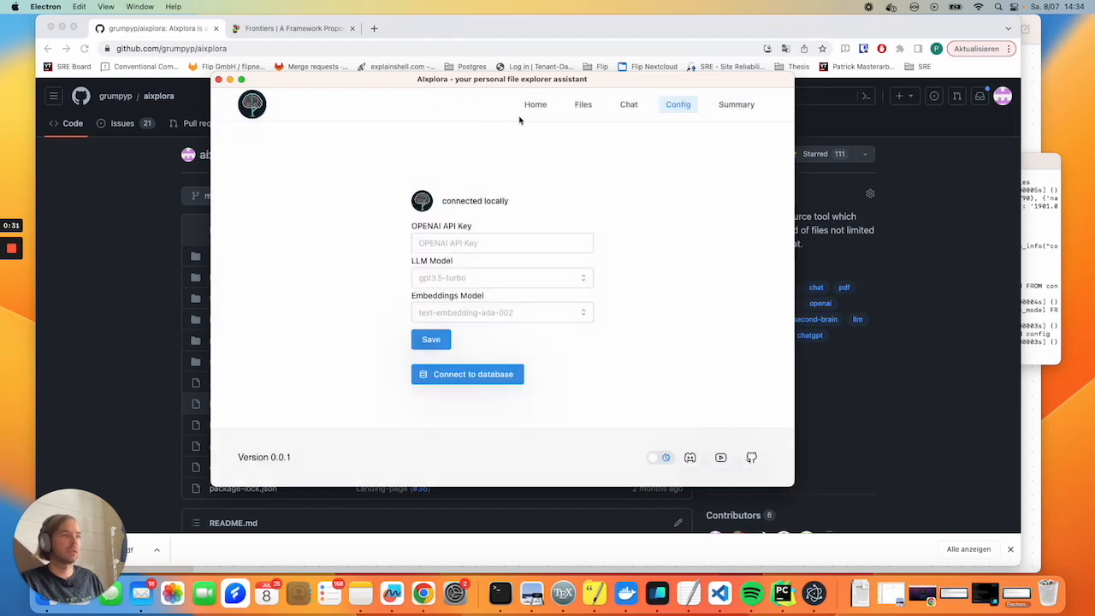
Check the Frontiers article in Chrome, then upload fbloc-02-00019.pdf from the Downloads folder to AIxplora
{"action": "left_click", "coordinate": [582, 107]}
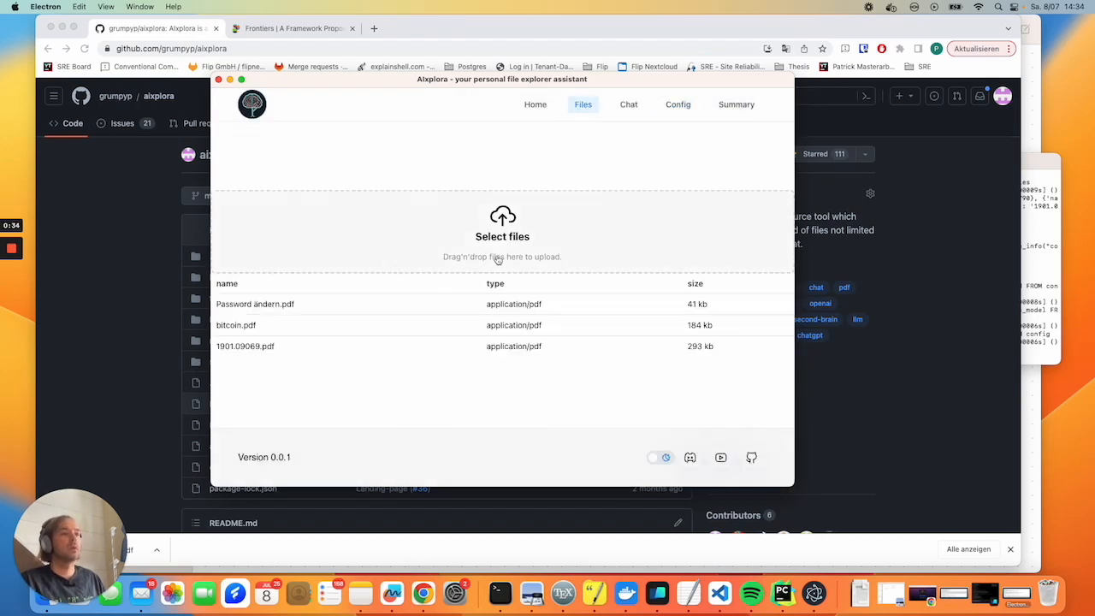
{"action": "left_click", "coordinate": [299, 33]}
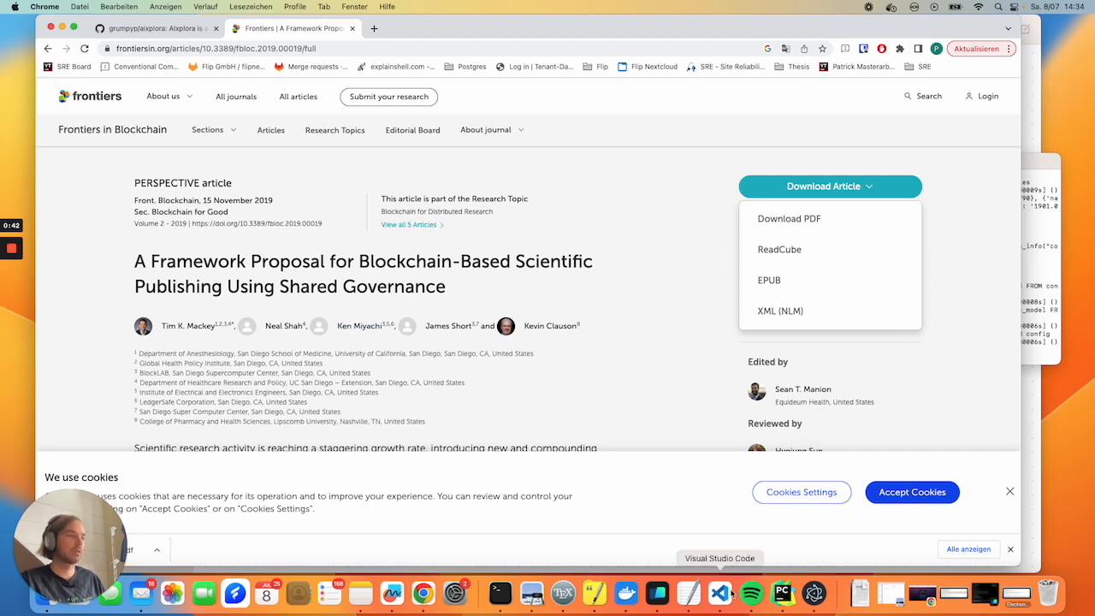
{"action": "left_click", "coordinate": [814, 592]}
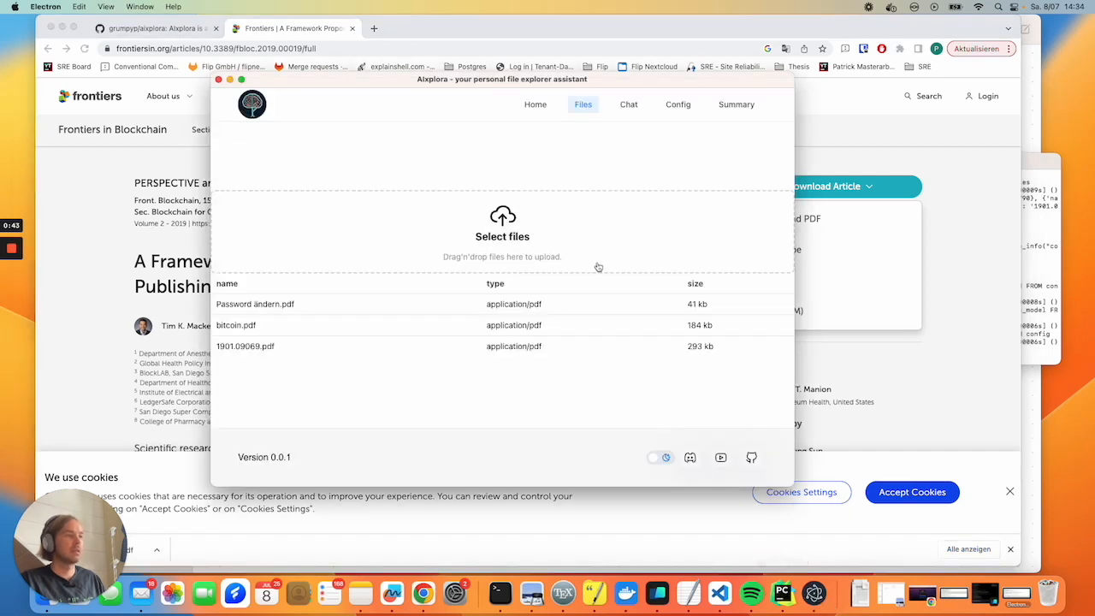
{"action": "left_click", "coordinate": [528, 203]}
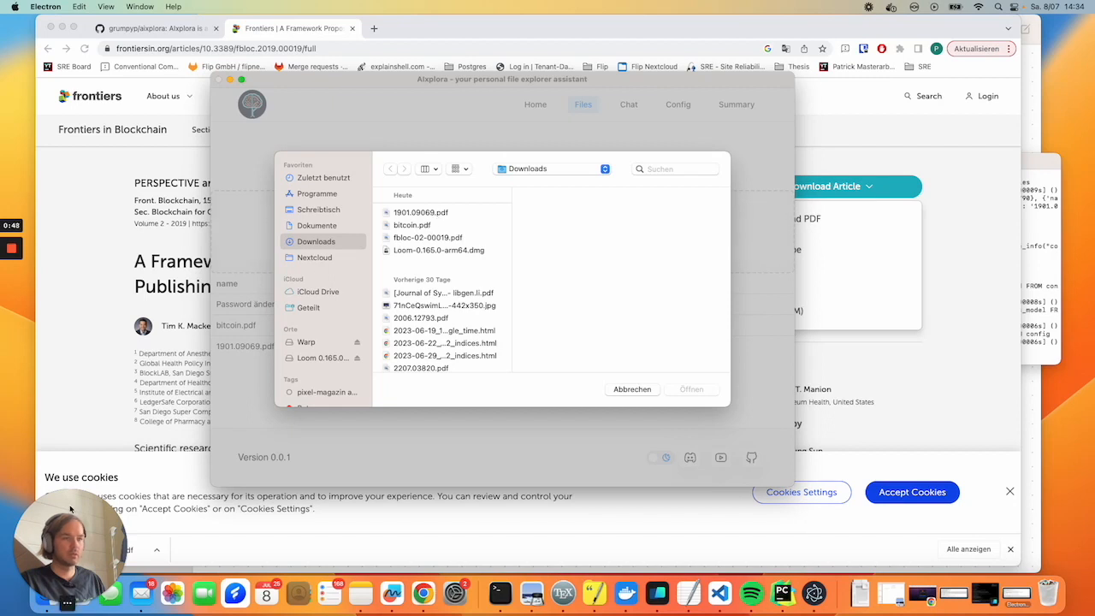
{"action": "left_click_drag", "start_coordinate": [71, 505], "coordinate": [79, 396]}
{"action": "left_click", "coordinate": [440, 239]}
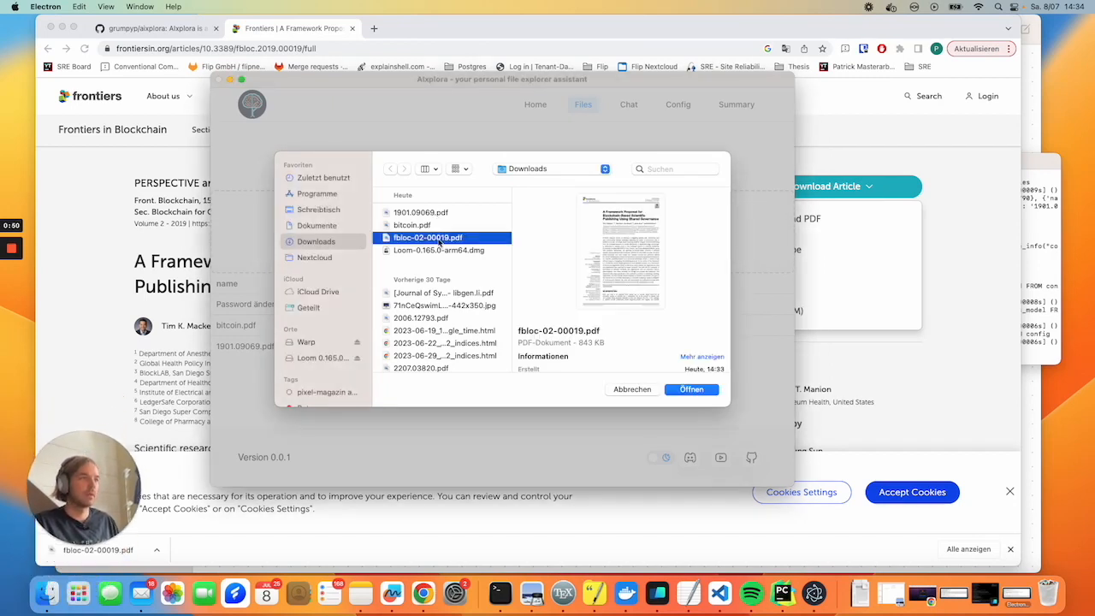
{"action": "left_click", "coordinate": [695, 392]}
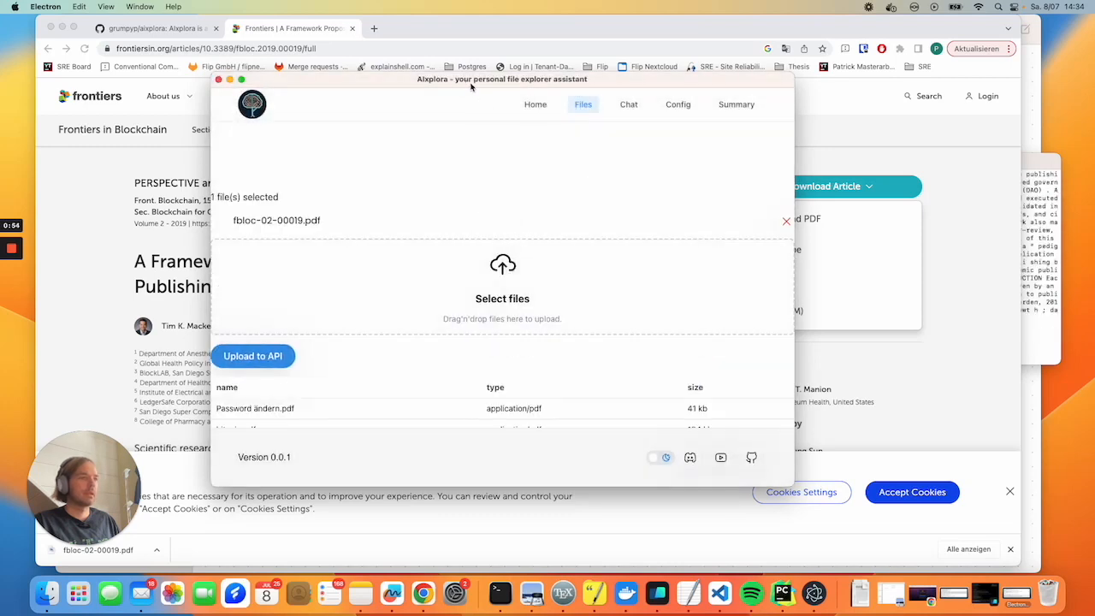
Move the AIxplora window aside to view the article's abstract, and check the backend's processing output in Terminal
{"action": "left_click_drag", "start_coordinate": [463, 87], "coordinate": [682, 103]}
{"action": "scroll", "coordinate": [333, 250], "scroll_direction": "down", "scroll_amount": 5}
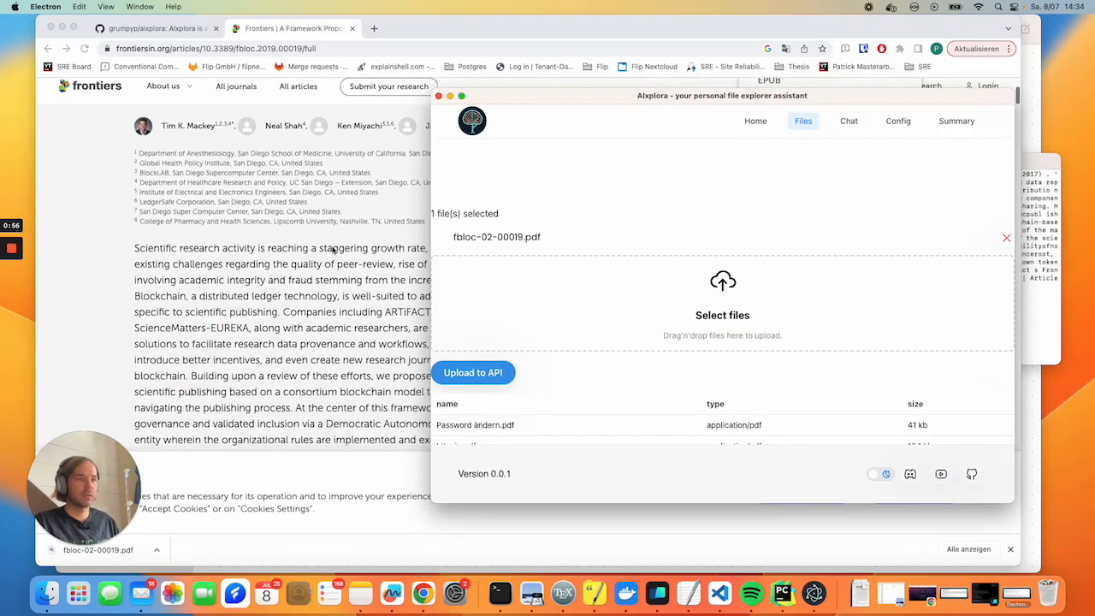
{"action": "scroll", "coordinate": [333, 250], "scroll_direction": "down", "scroll_amount": 1}
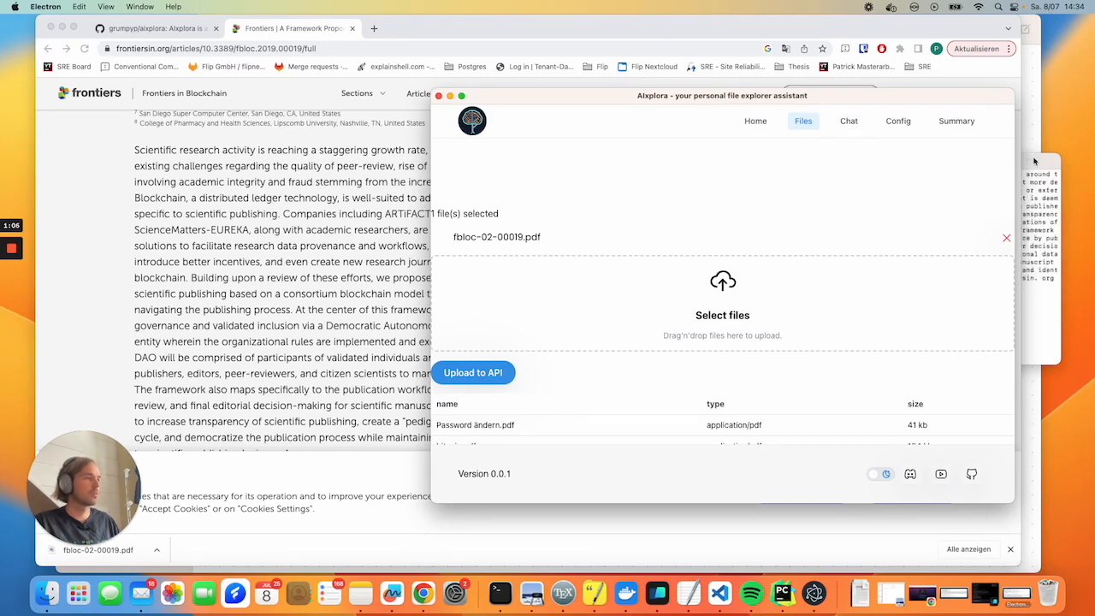
{"action": "key", "text": "super+Tab"}
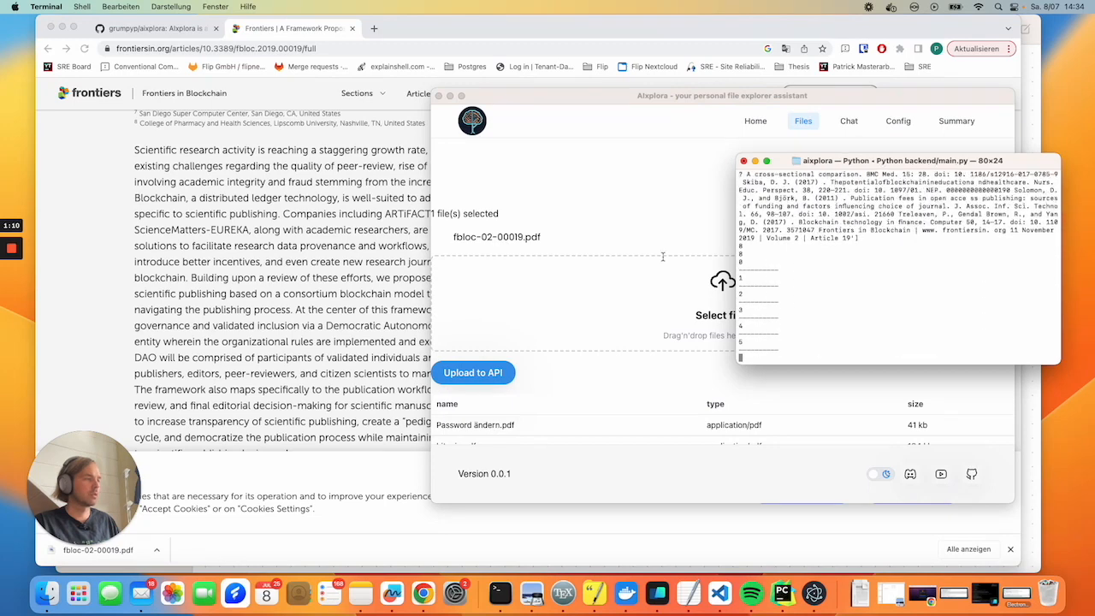
Return to AIxplora, choose fbloc-02-00019.pdf as the file to chat with, and ask "What is a DAO?"
{"action": "left_click", "coordinate": [755, 121]}
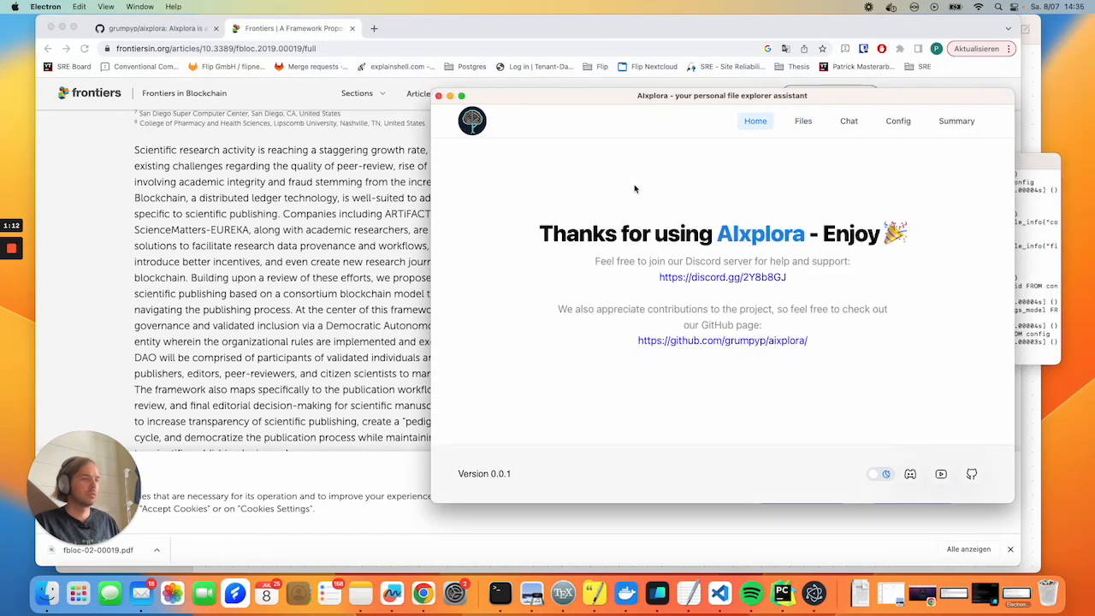
{"action": "left_click", "coordinate": [840, 125]}
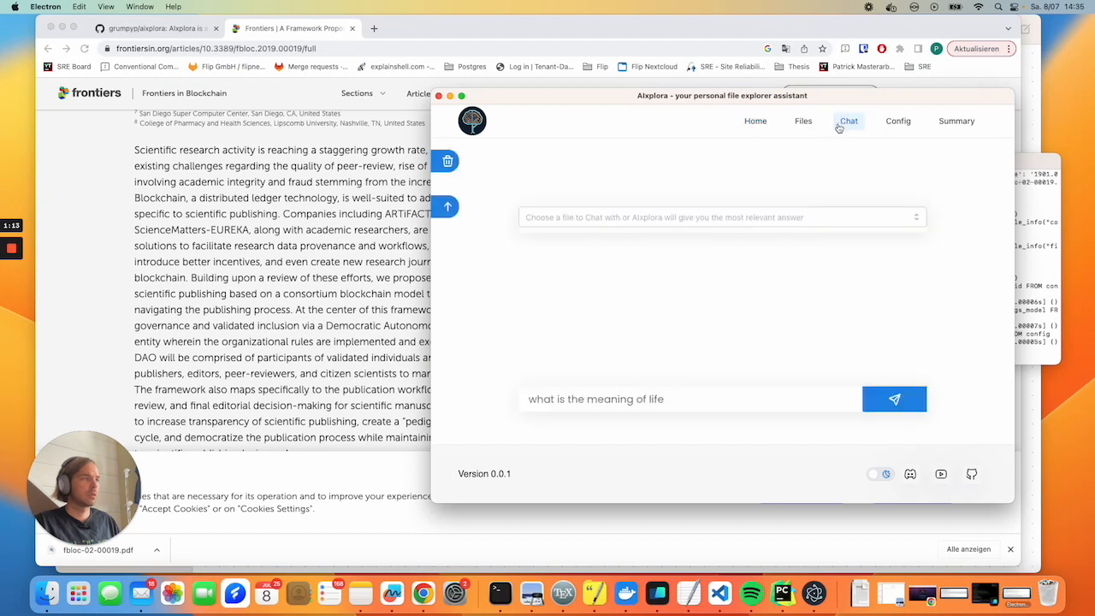
{"action": "left_click", "coordinate": [743, 224]}
{"action": "left_click", "coordinate": [621, 310]}
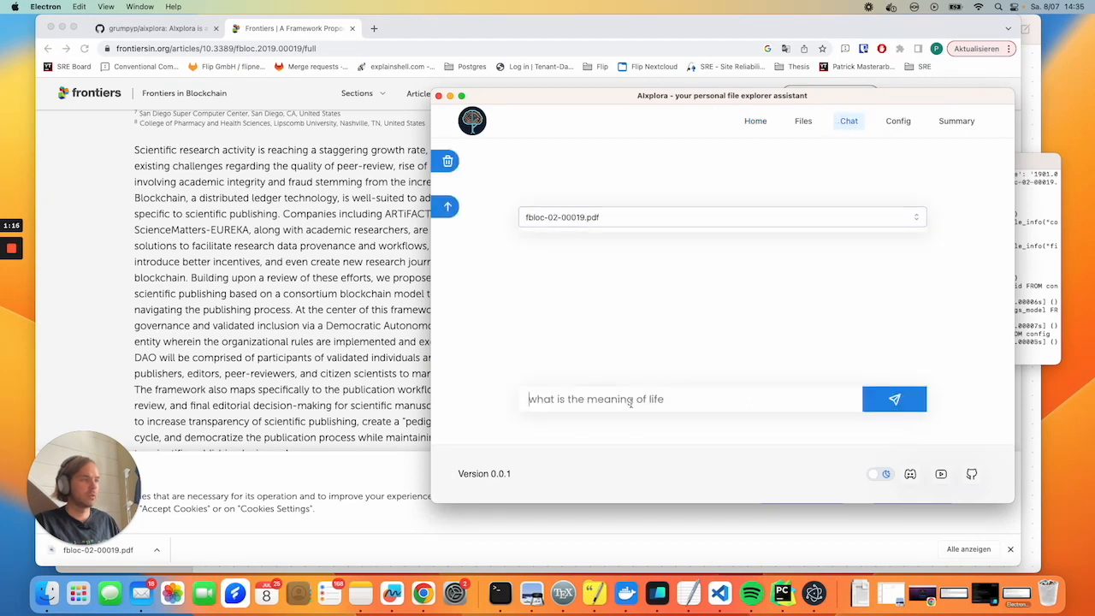
{"action": "type", "text": "What is "}
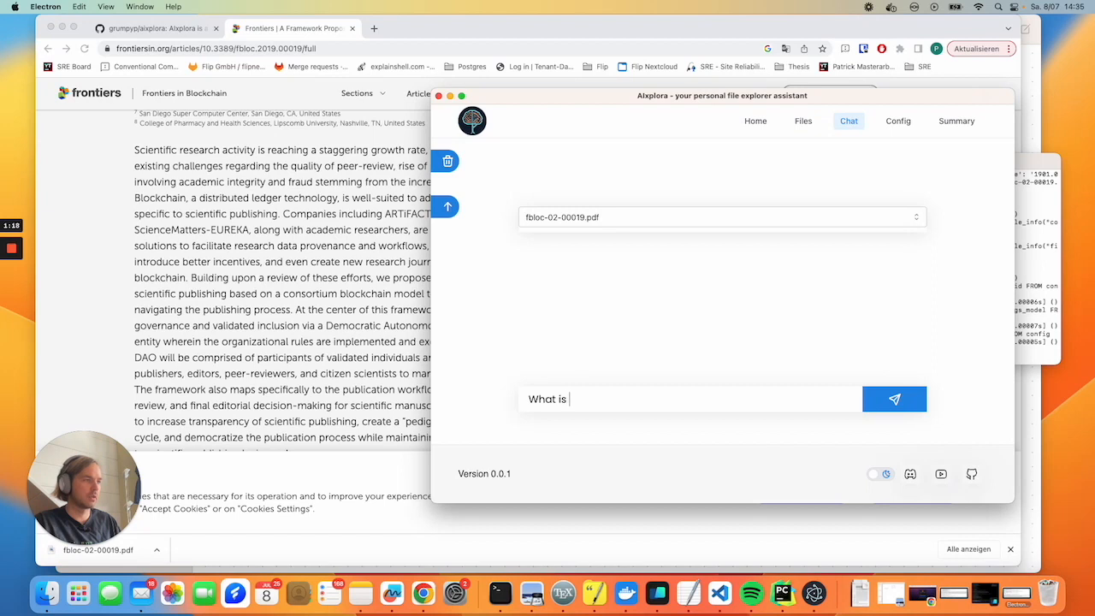
{"action": "type", "text": "a DAO?"}
{"action": "key", "text": "Return"}
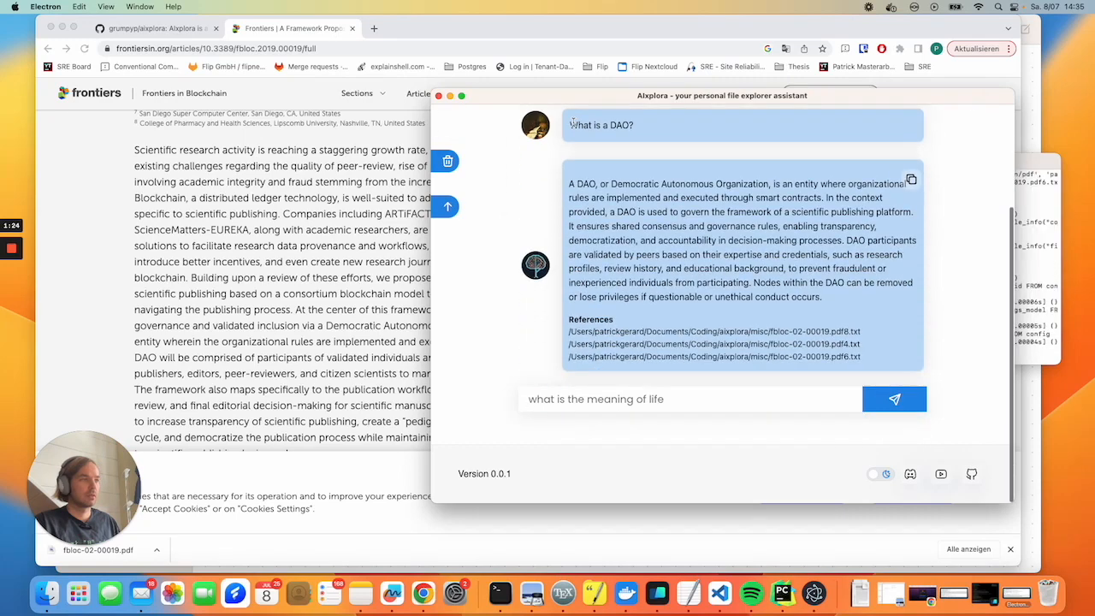
Examine the reference file paths listed under the DAO answer, highlighting individual entries
{"action": "left_click_drag", "start_coordinate": [623, 184], "coordinate": [547, 335]}
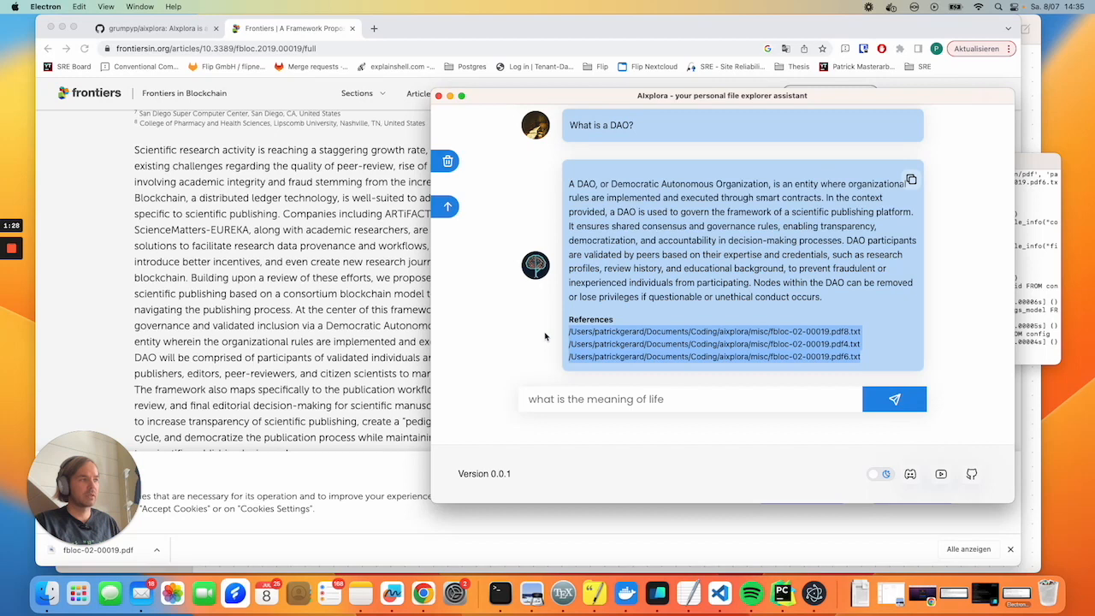
{"action": "left_click", "coordinate": [847, 331]}
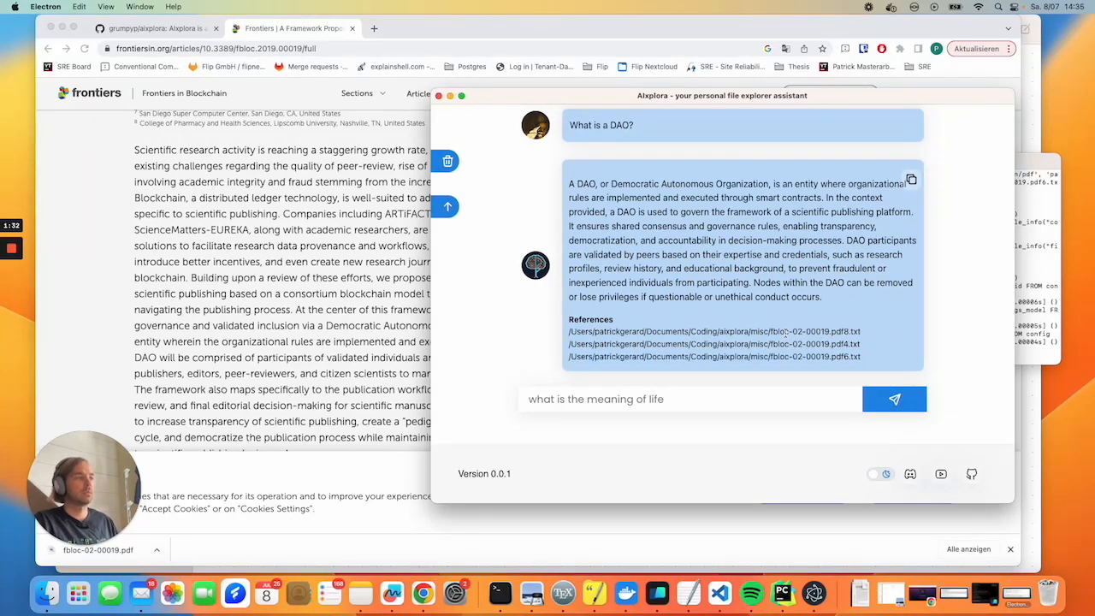
{"action": "left_click_drag", "start_coordinate": [572, 333], "coordinate": [893, 338]}
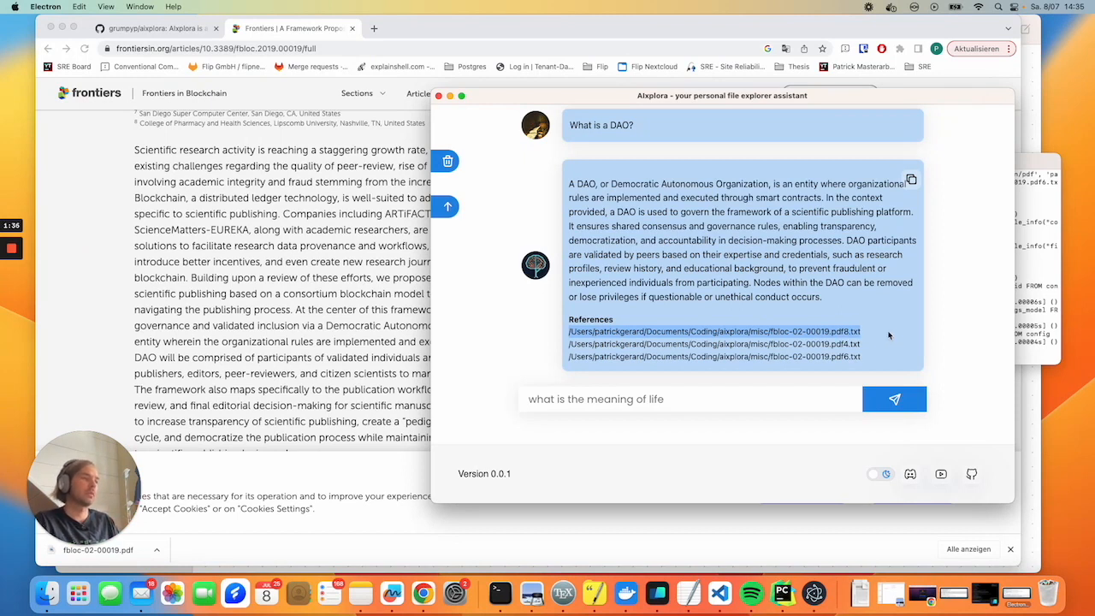
{"action": "left_click_drag", "start_coordinate": [872, 358], "coordinate": [565, 356]}
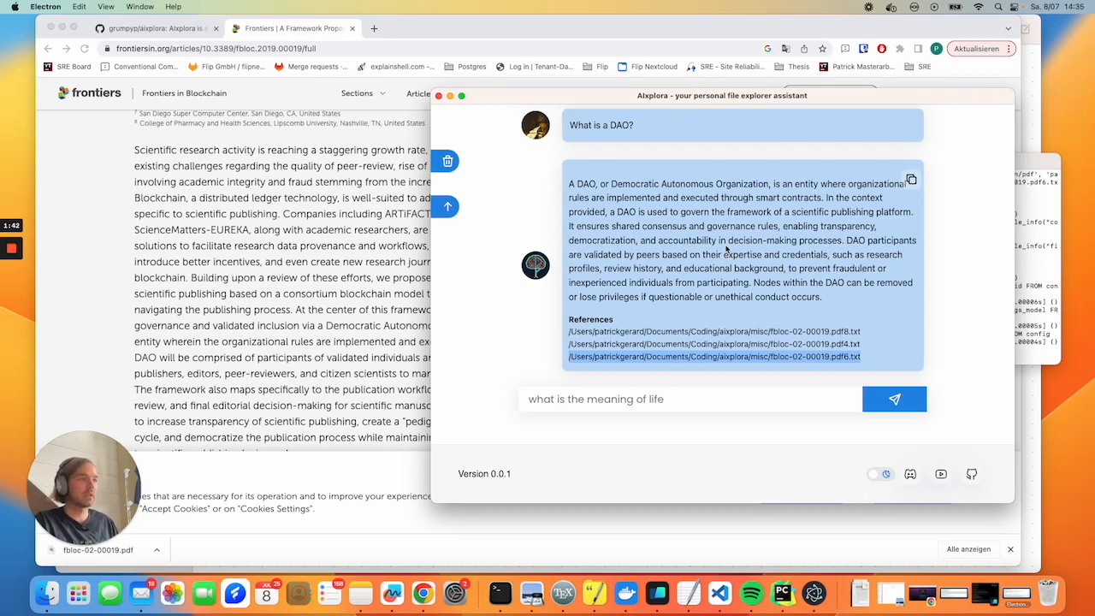
Generate a summary of bitcoin.pdf
{"action": "scroll", "coordinate": [753, 243], "scroll_direction": "up", "scroll_amount": 5}
{"action": "left_click", "coordinate": [953, 125]}
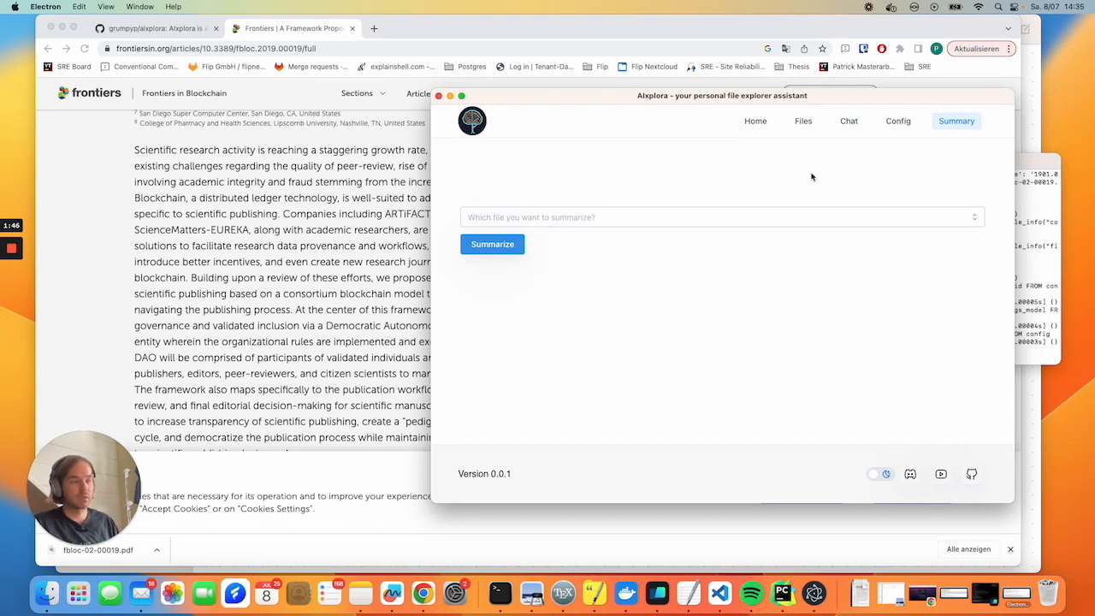
{"action": "left_click", "coordinate": [813, 217]}
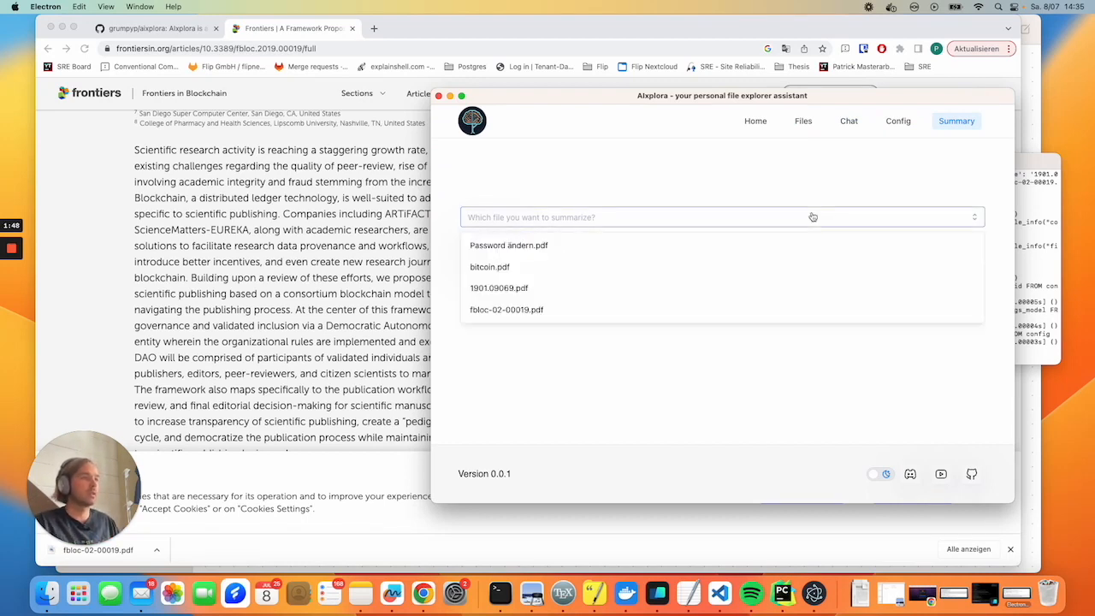
{"action": "left_click", "coordinate": [743, 271]}
{"action": "left_click", "coordinate": [484, 245]}
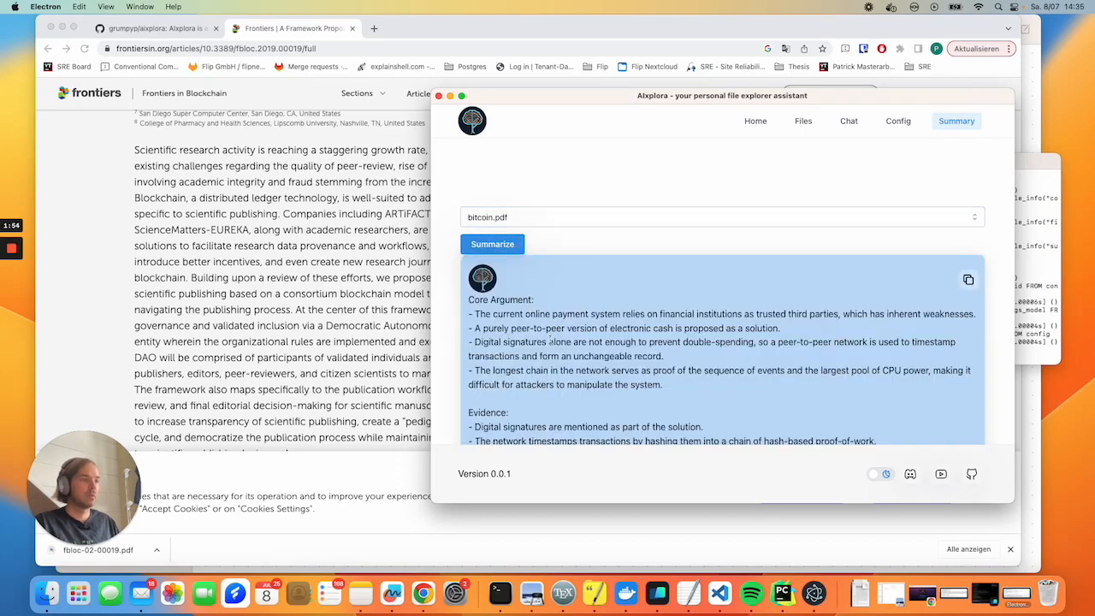
Read through the bitcoin.pdf summary, try its summary list option, and return to the DAO chat
{"action": "scroll", "coordinate": [547, 341], "scroll_direction": "down", "scroll_amount": 5}
{"action": "scroll", "coordinate": [548, 340], "scroll_direction": "down", "scroll_amount": 10}
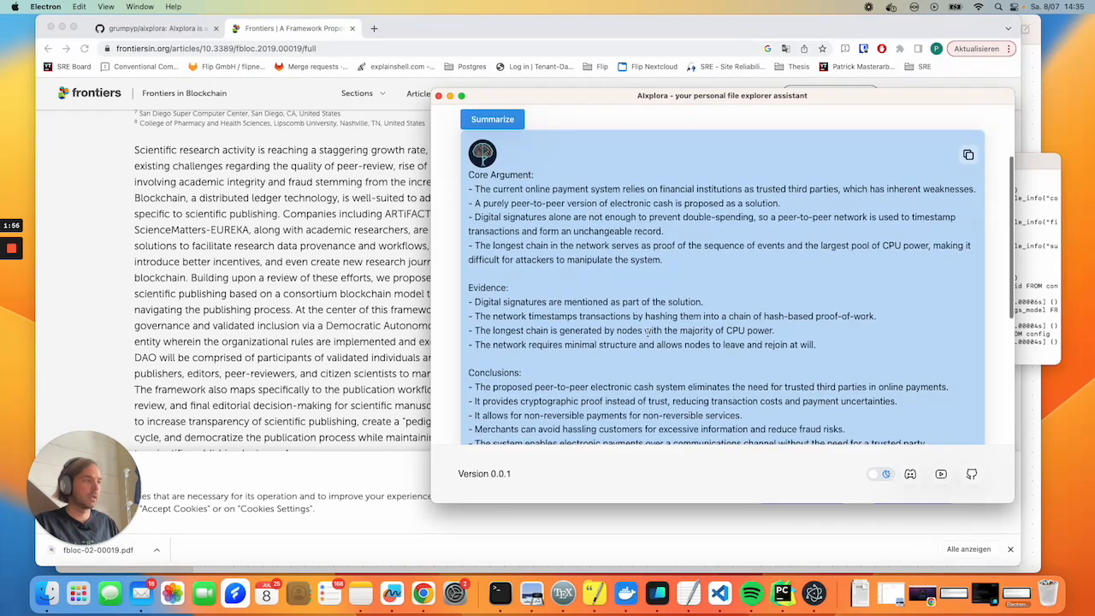
{"action": "scroll", "coordinate": [645, 337], "scroll_direction": "down", "scroll_amount": 8}
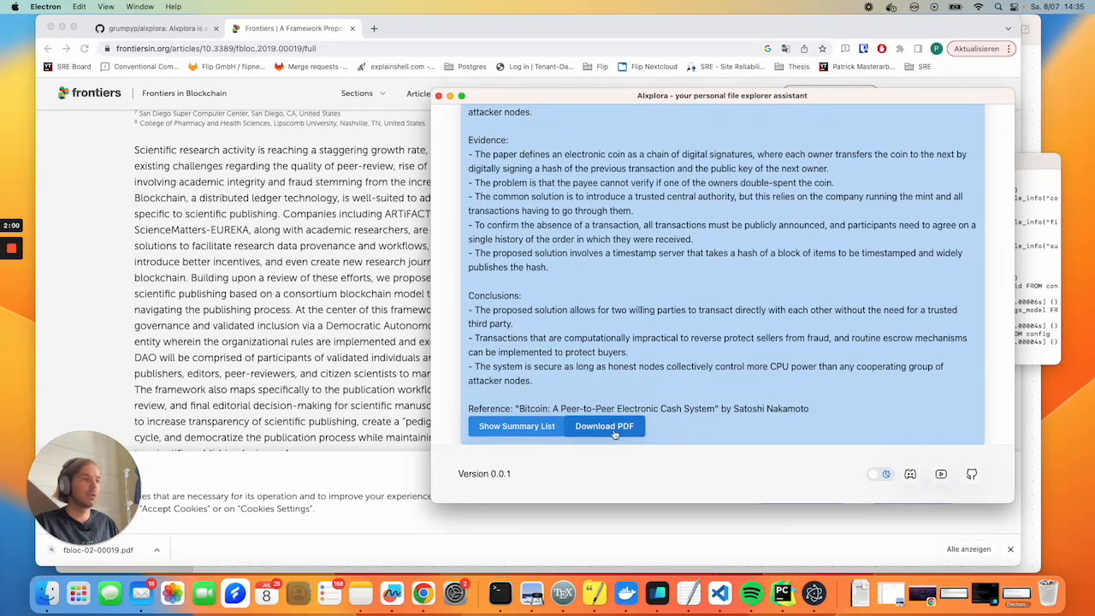
{"action": "left_click", "coordinate": [537, 426]}
{"action": "scroll", "coordinate": [627, 277], "scroll_direction": "up", "scroll_amount": 4}
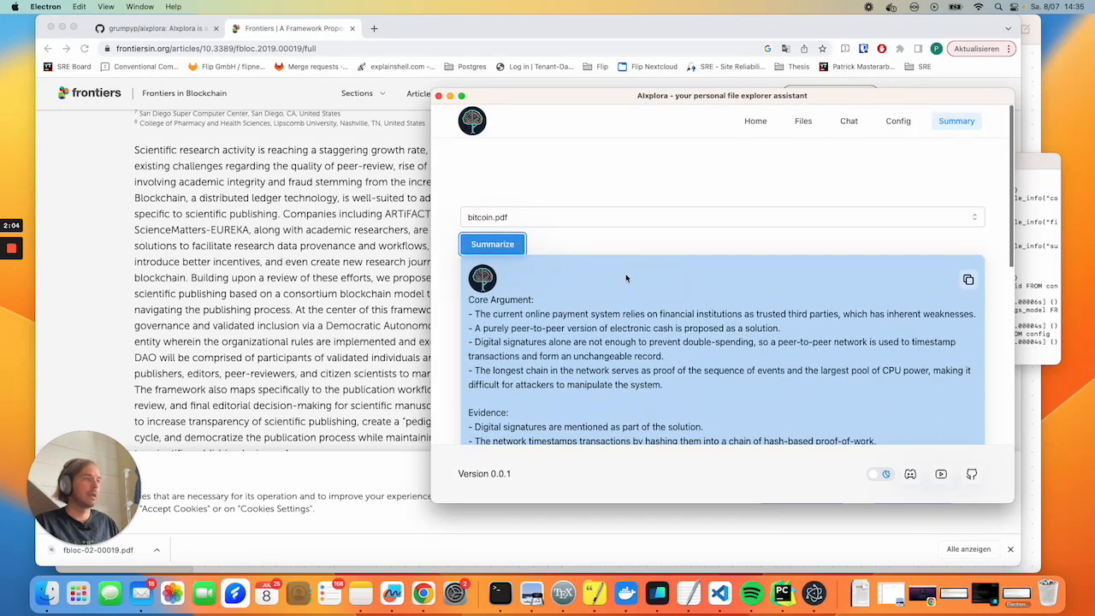
{"action": "left_click", "coordinate": [844, 122]}
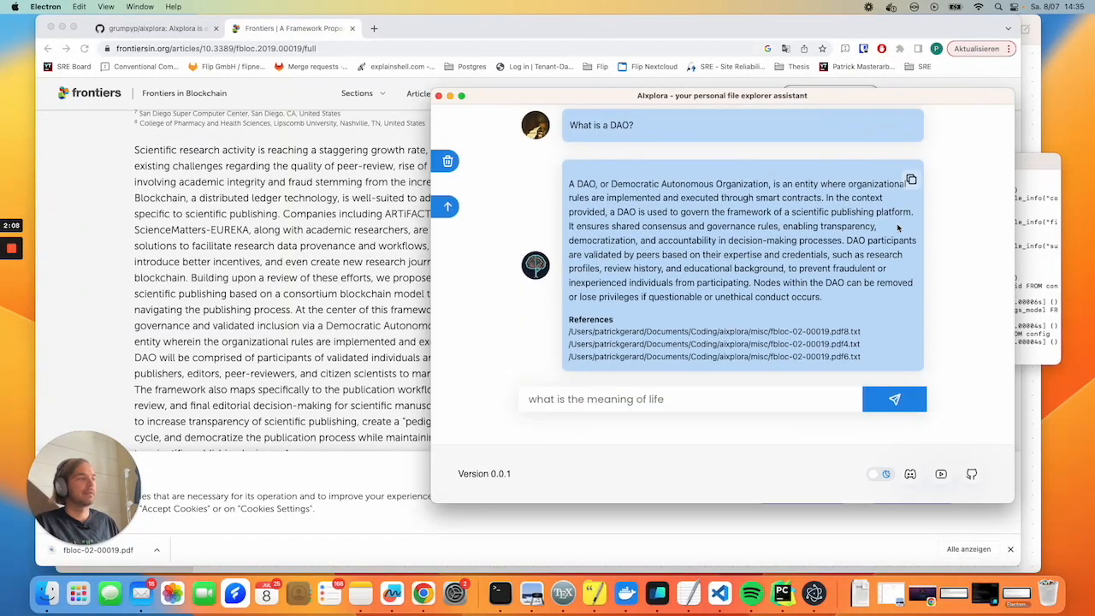